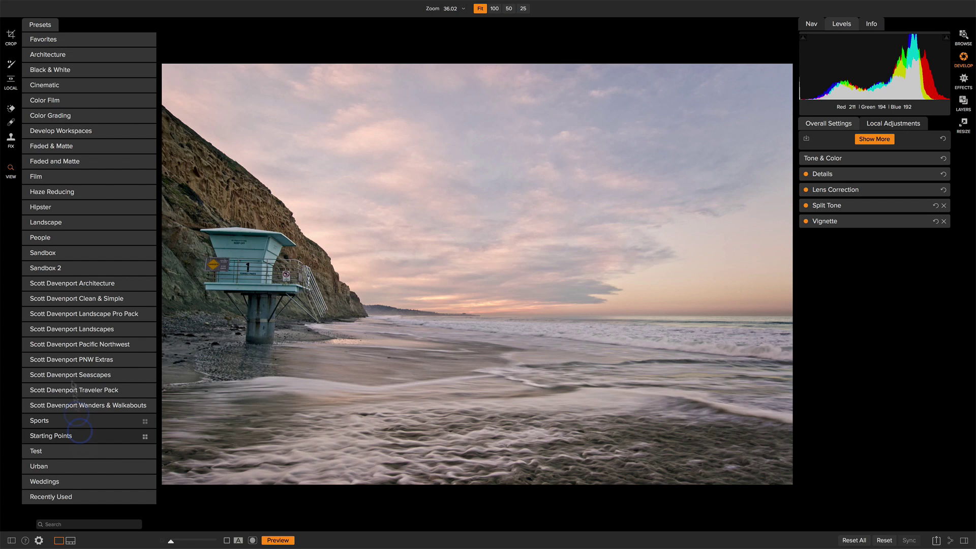
- Browse the Color Grading preset category, then briefly enter and leave crop mode
left_click(82, 116)
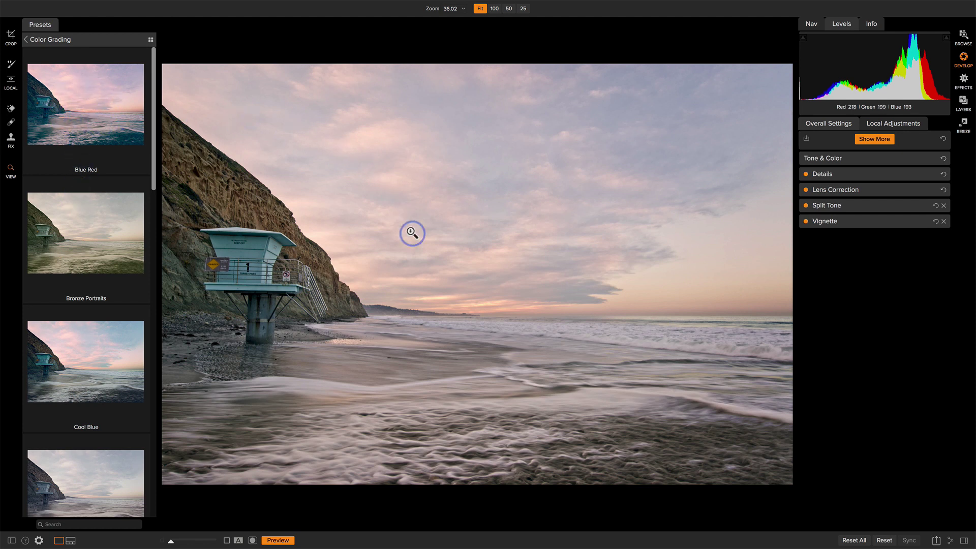
left_click(60, 40)
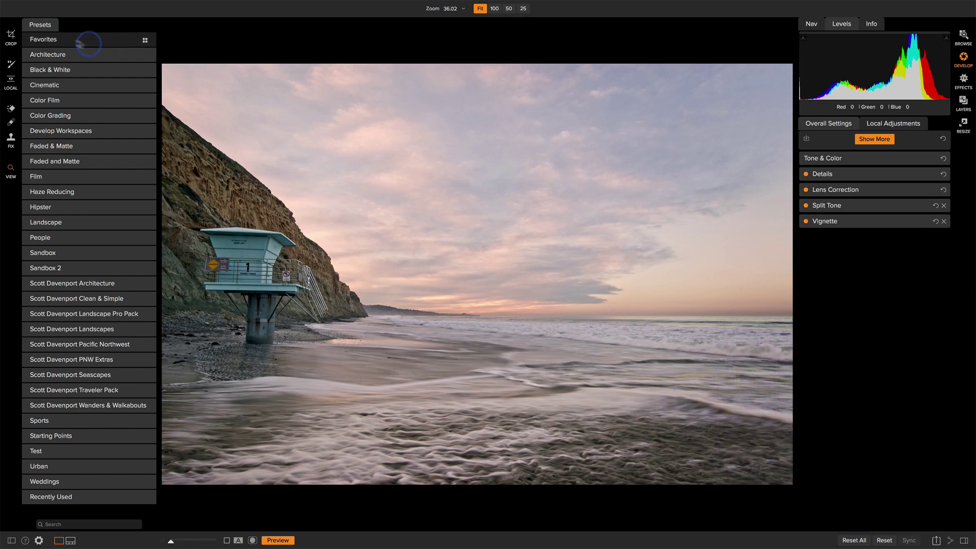
left_click(11, 37)
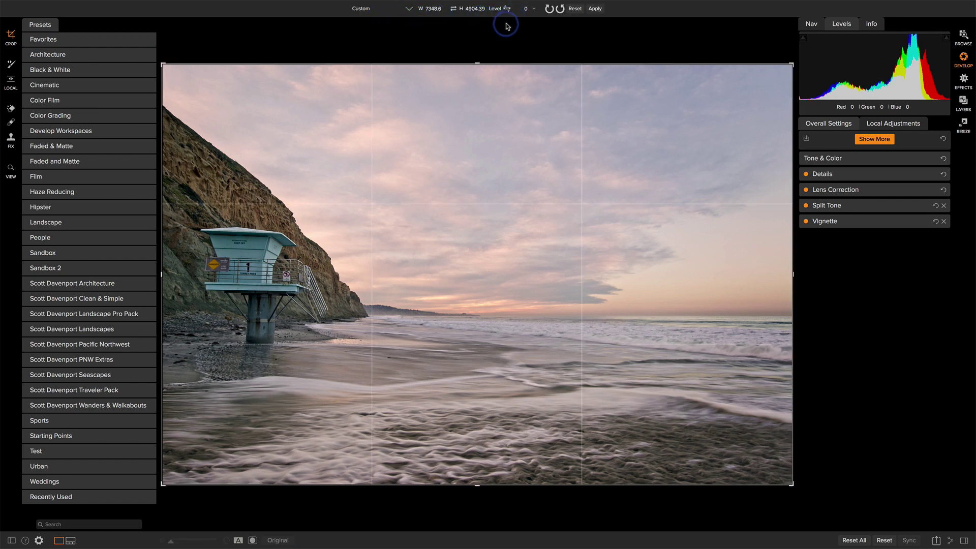
left_click(11, 169)
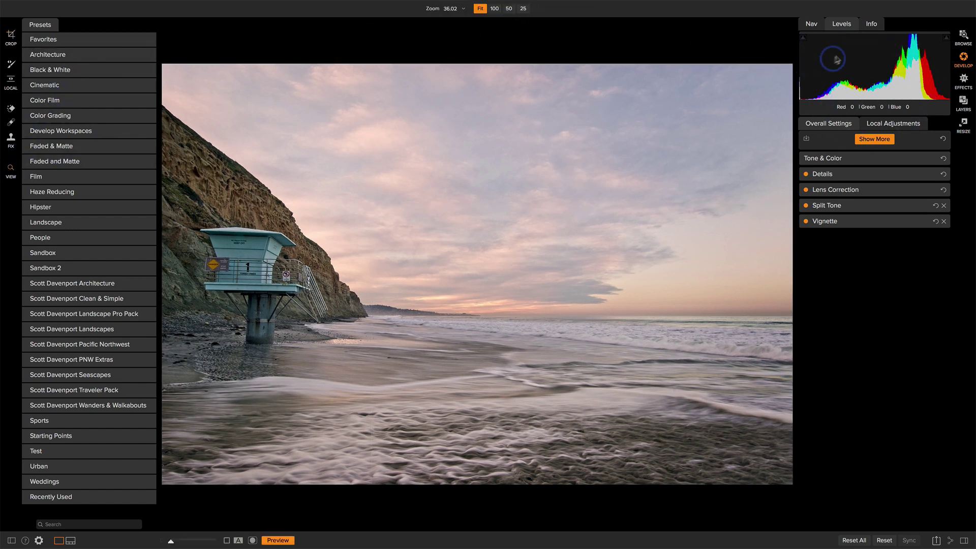
- Inspect the photo in the navigator at 50%, then view file info and the Levels histogram
left_click(810, 24)
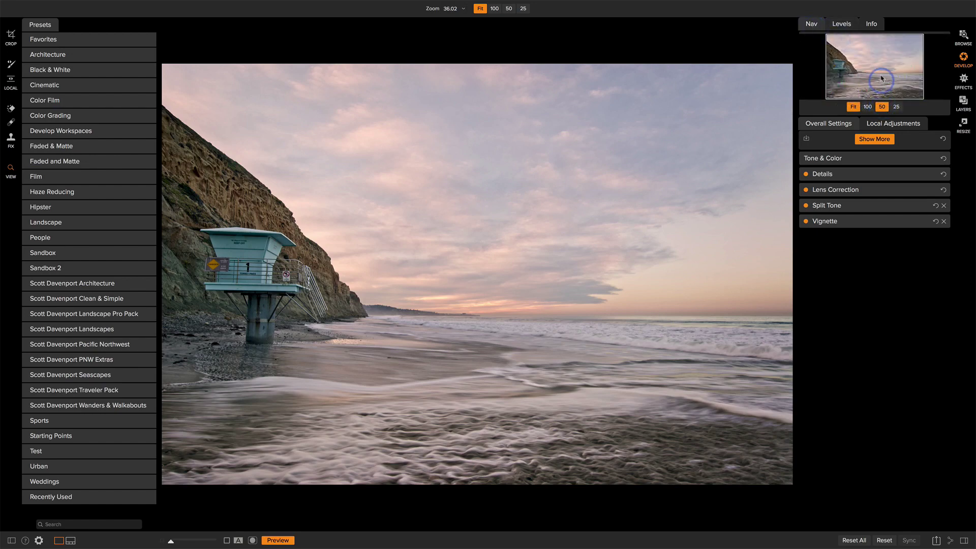
left_click_drag(882, 78, 866, 70)
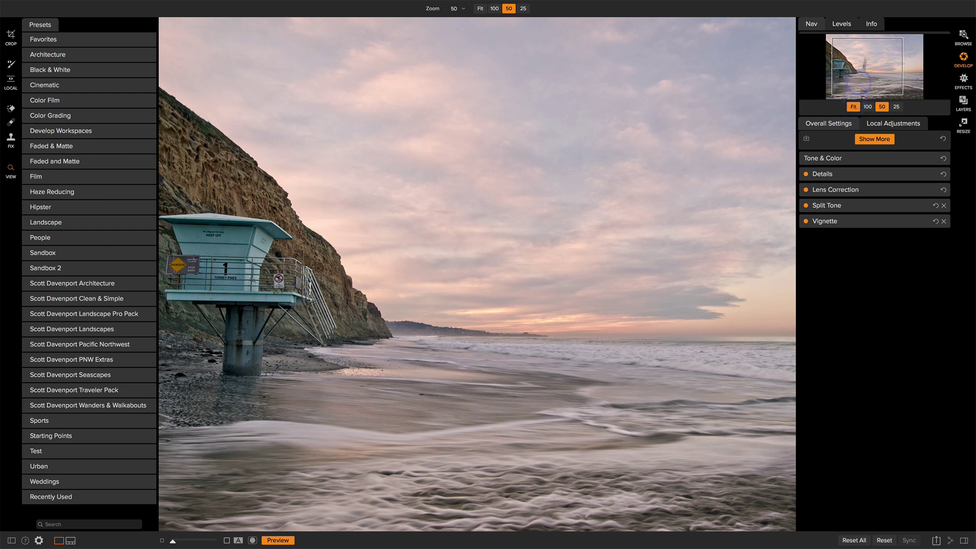
left_click(853, 107)
left_click(871, 24)
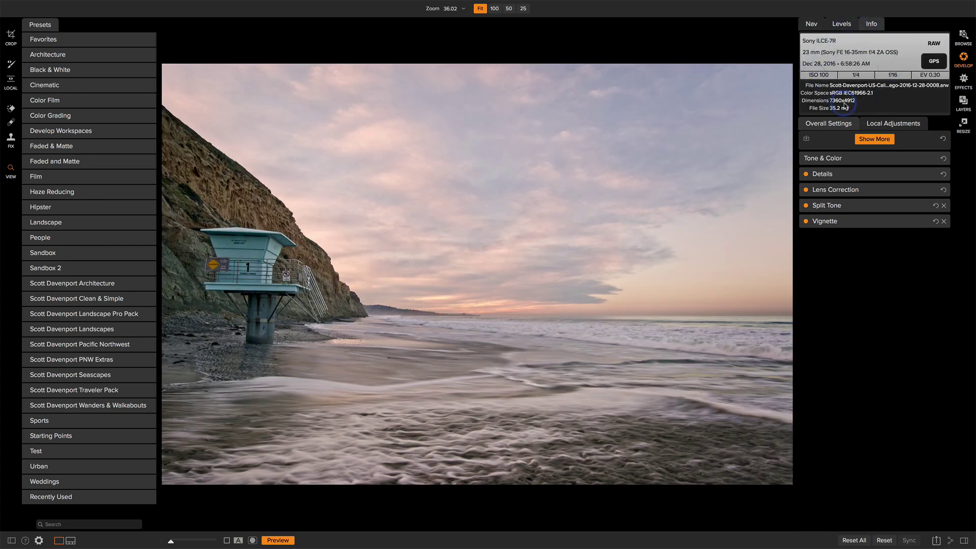
left_click(846, 27)
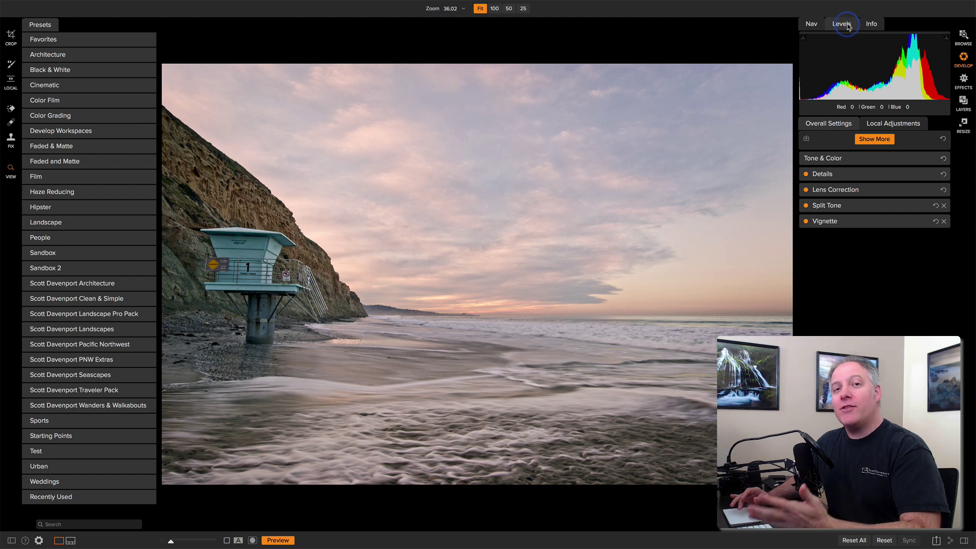
- Expand and collapse Tone & Color, then list extra panels like Curves, Glow and Transform
left_click(876, 163)
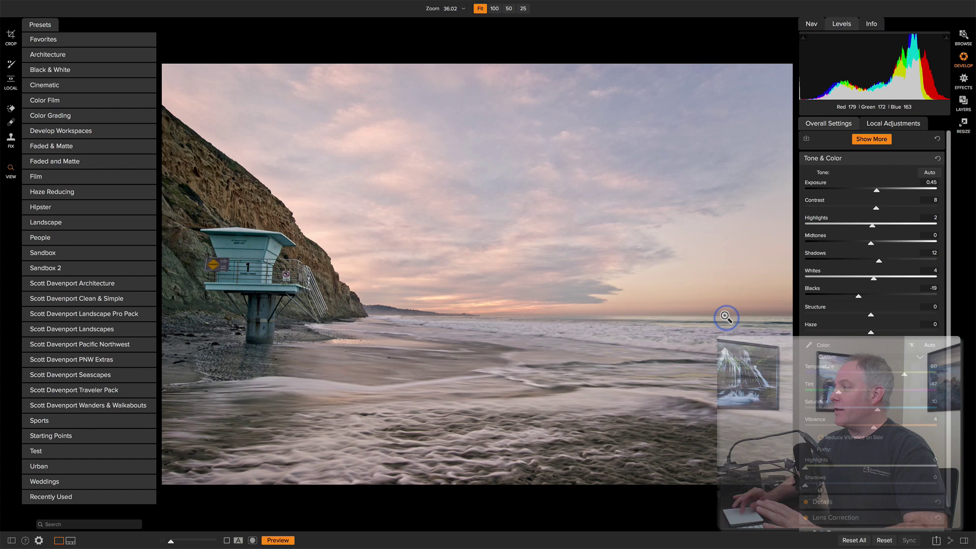
left_click(898, 160)
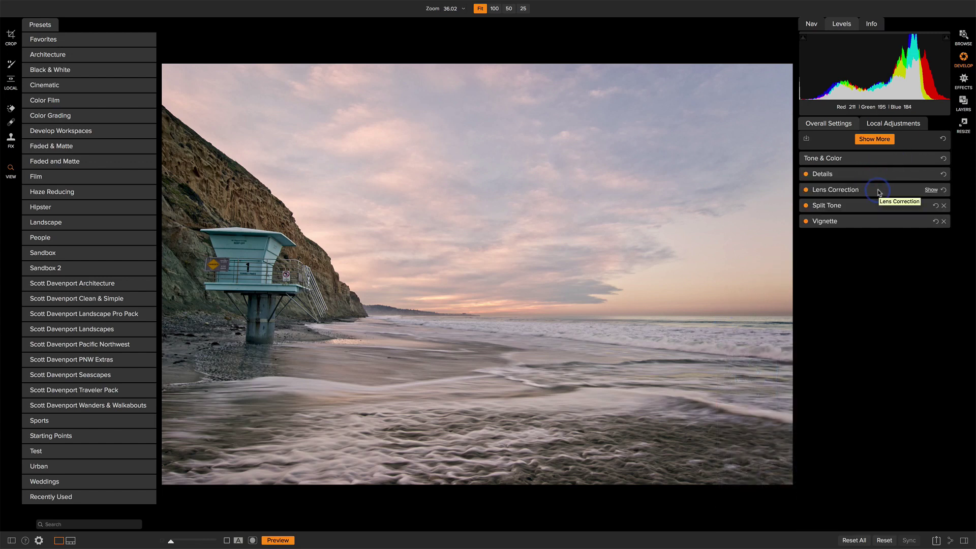
left_click(874, 138)
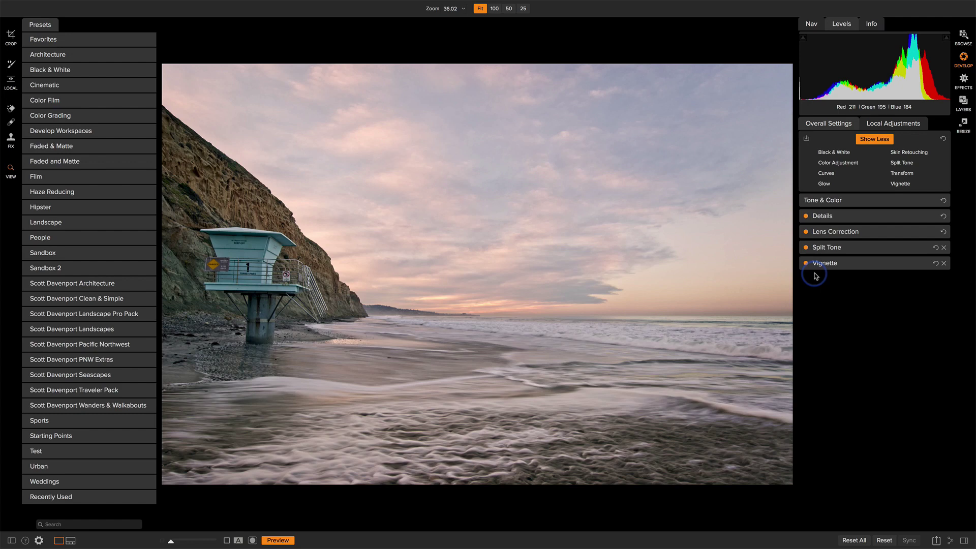
left_click(805, 248)
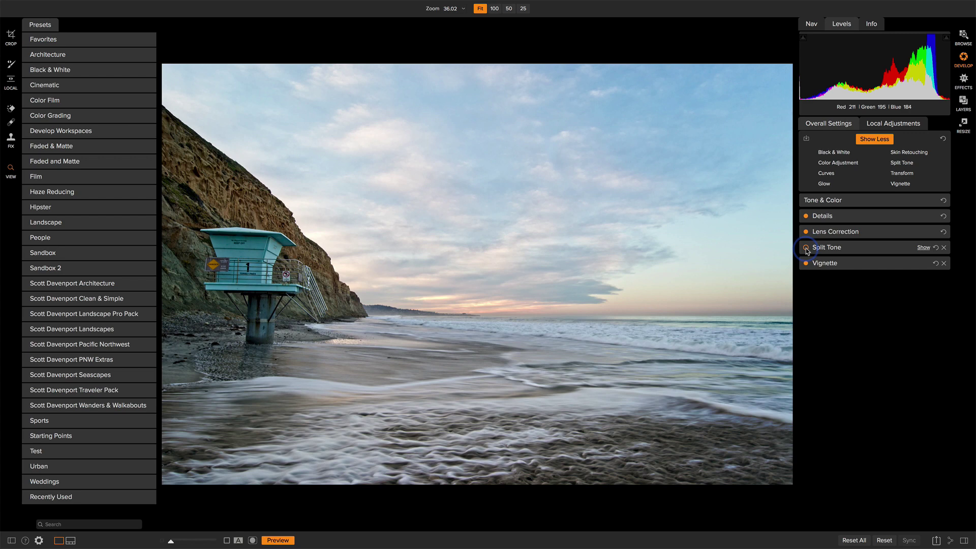
left_click(806, 248)
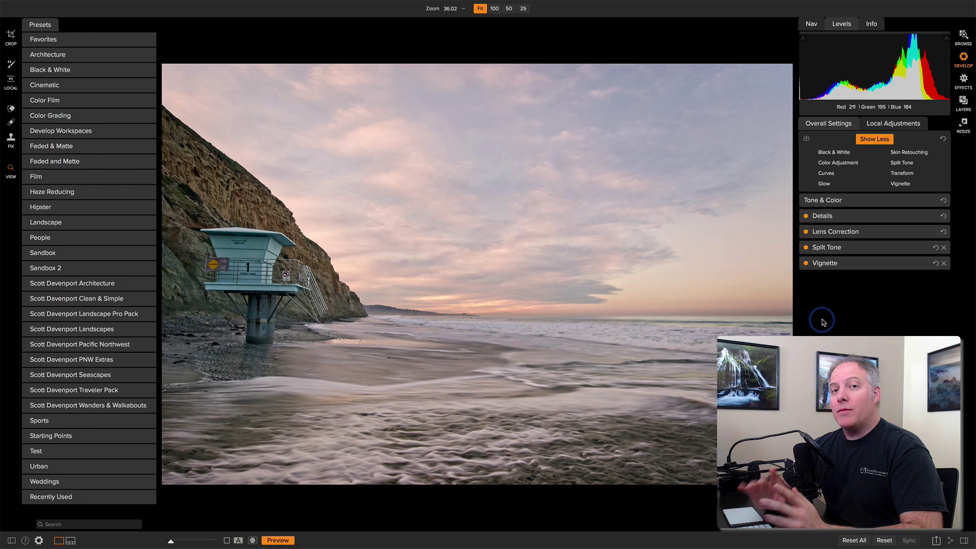
- Switch to the Effects module showing the Dynamic Contrast filter at Medium 15, Large 20
left_click(962, 82)
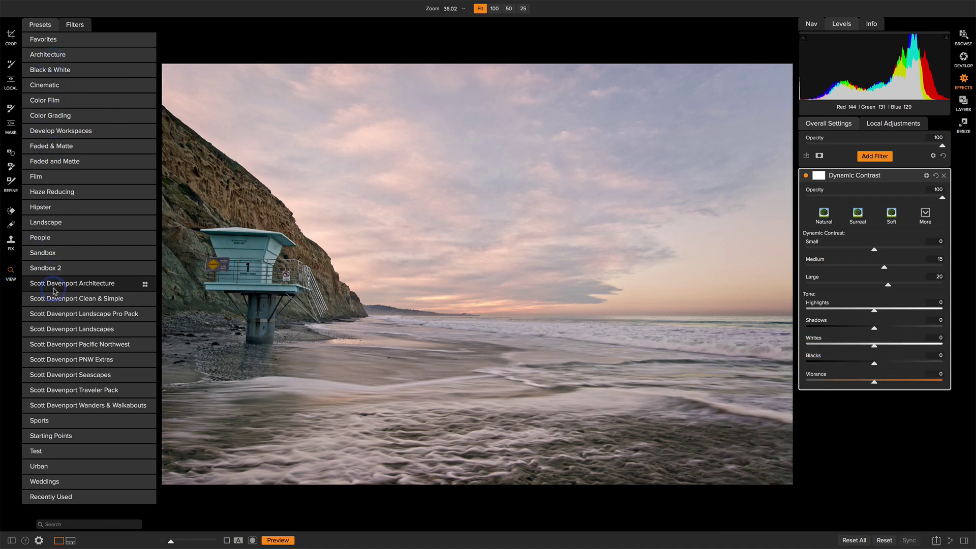
- Add an empty filter slot above Dynamic Contrast and show Bleach Bypass looks like Darker and High-Key Cool
left_click(75, 23)
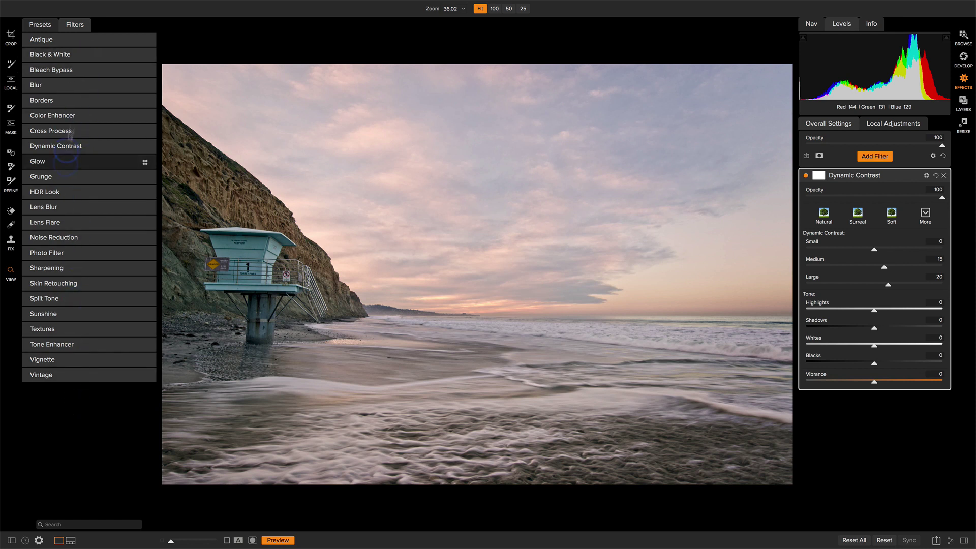
left_click(874, 156)
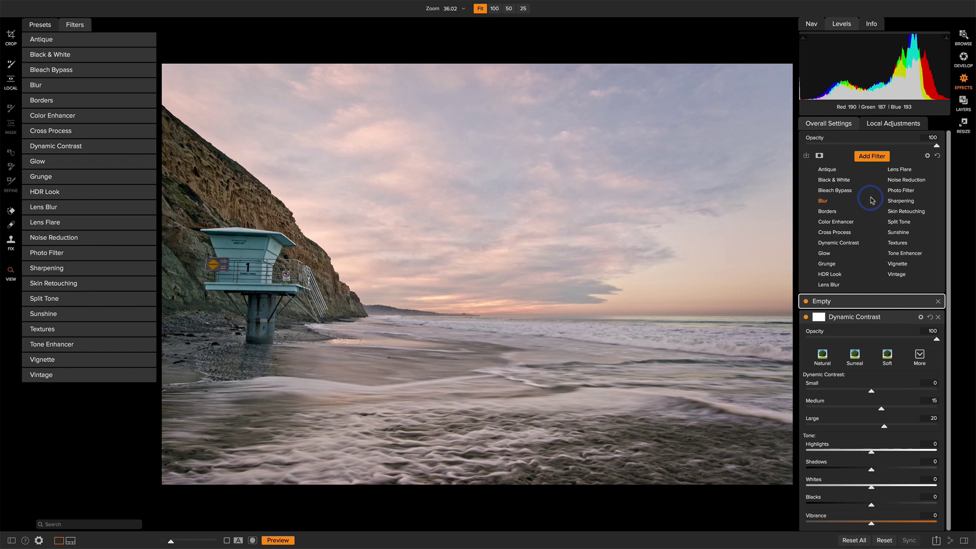
left_click(872, 156)
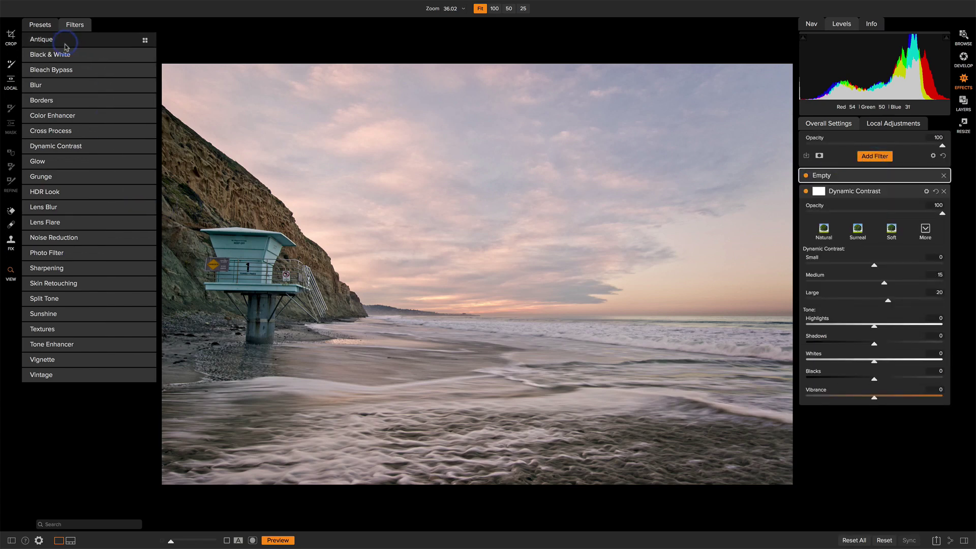
left_click(61, 74)
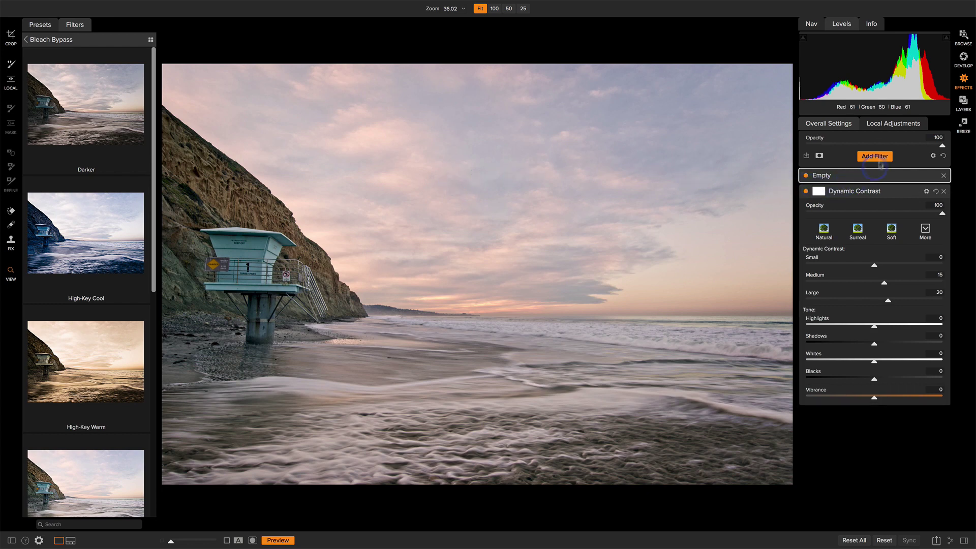
- Add a Bleach Bypass filter (Amount 50, Hue 33) to the stack and reopen the filter list
left_click(49, 40)
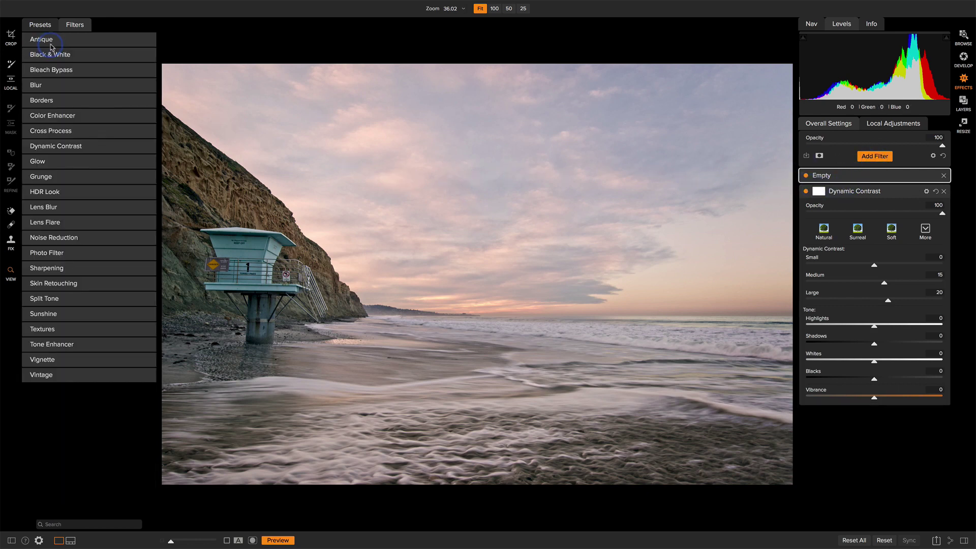
left_click(869, 157)
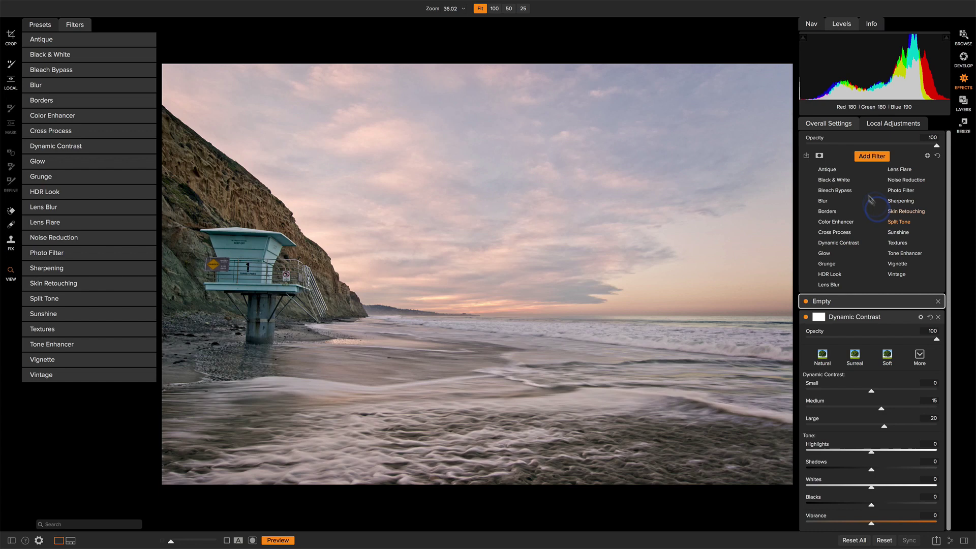
left_click(847, 188)
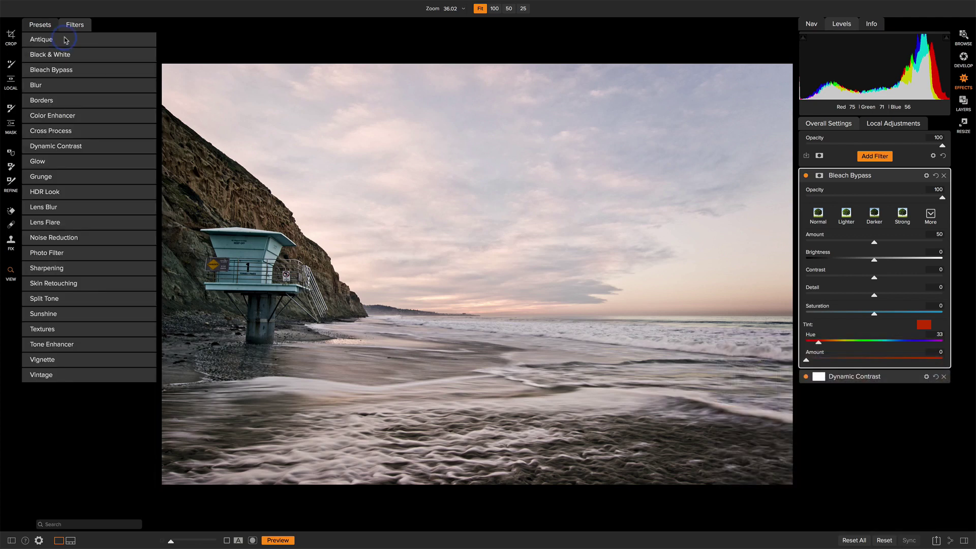
left_click(865, 157)
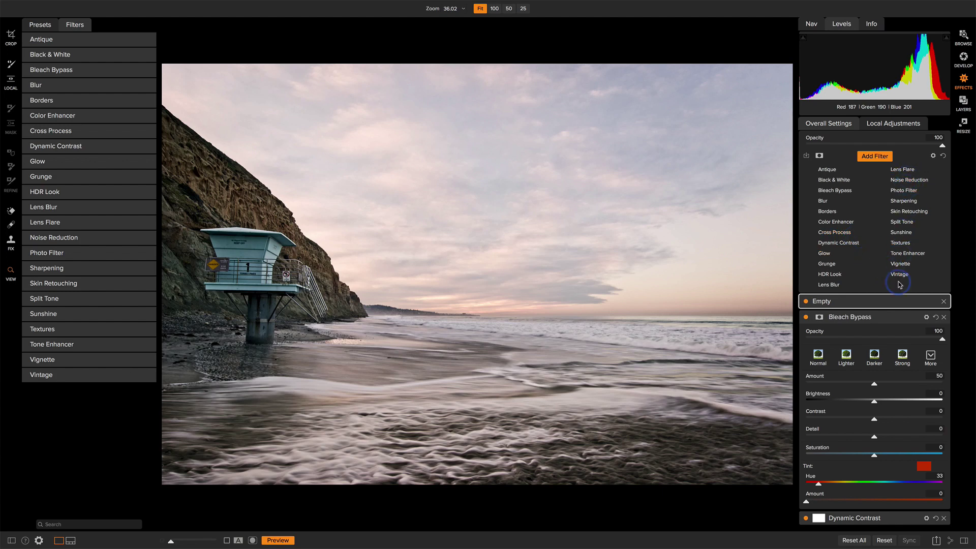
- Delete the empty slot and Bleach Bypass, leaving Dynamic Contrast, and show the Adjustment layer's settings
left_click(942, 302)
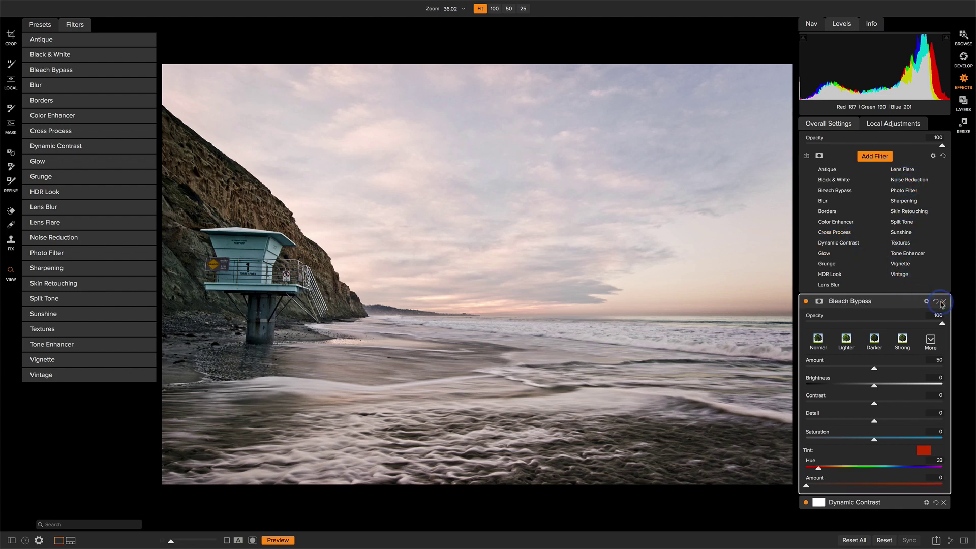
left_click(943, 301)
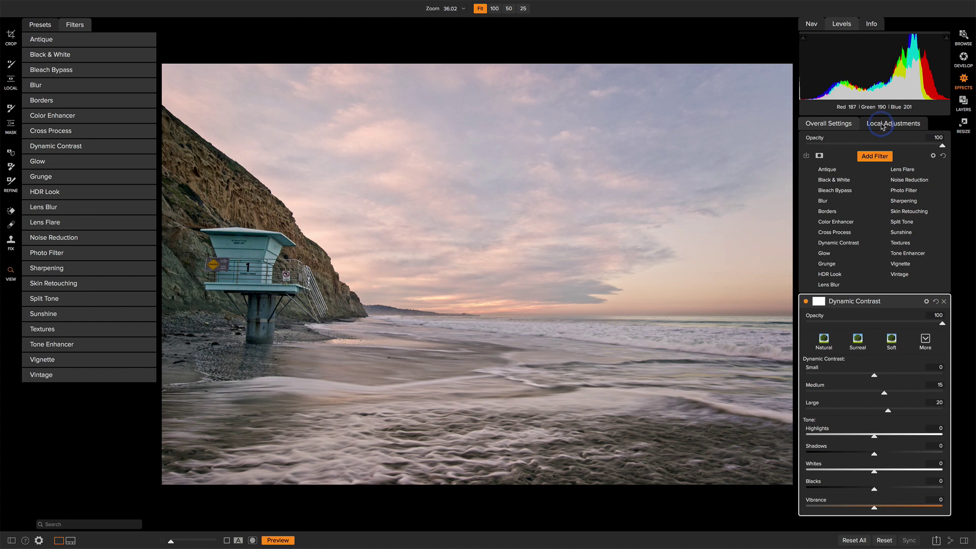
left_click(882, 126)
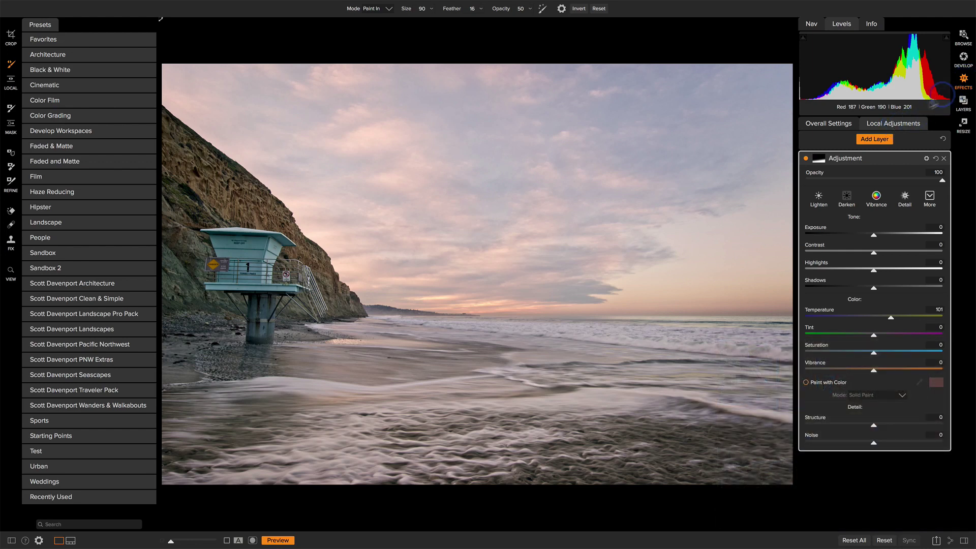
left_click(967, 61)
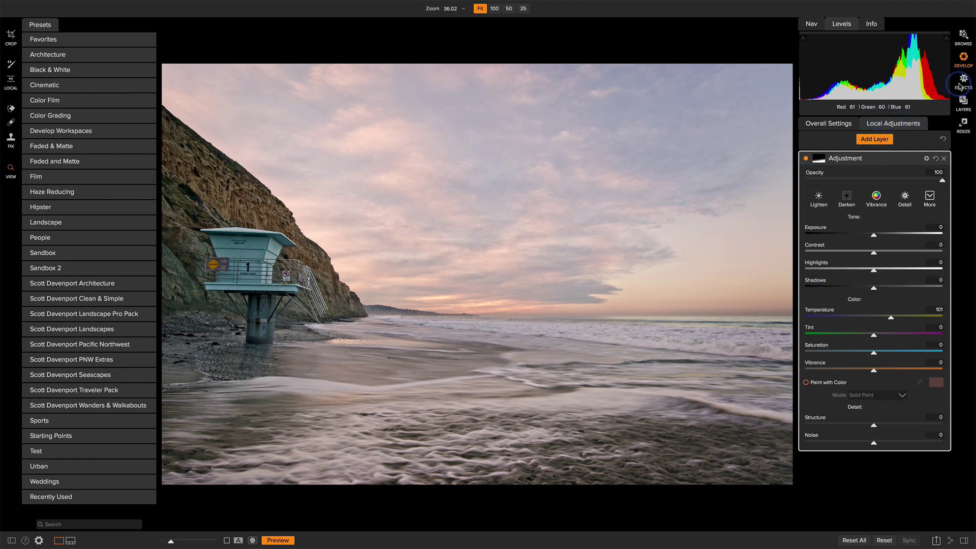
left_click(830, 124)
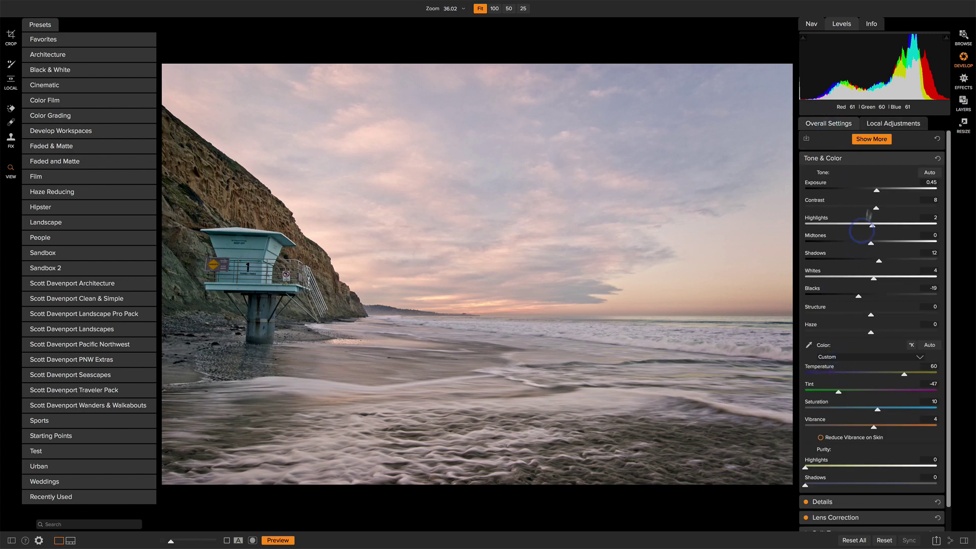
left_click(923, 159)
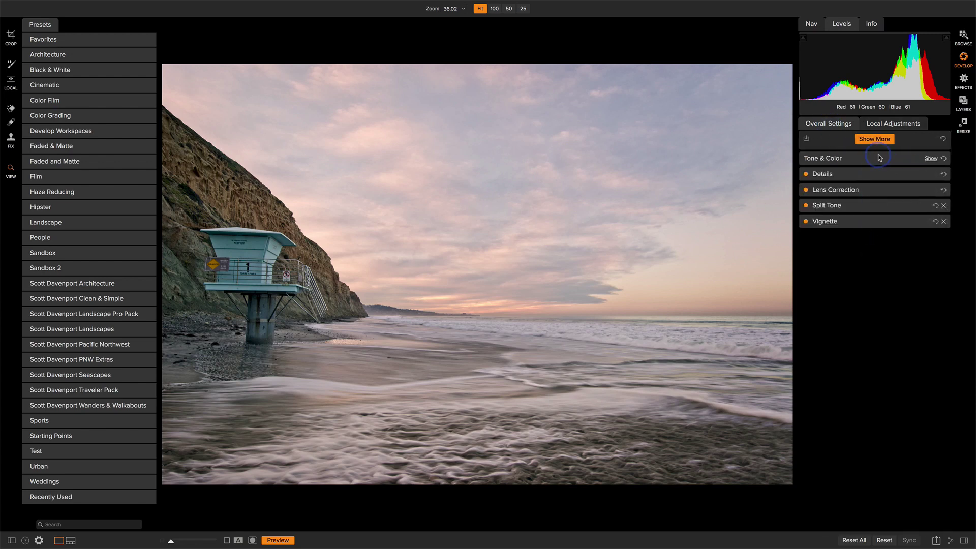
left_click(964, 79)
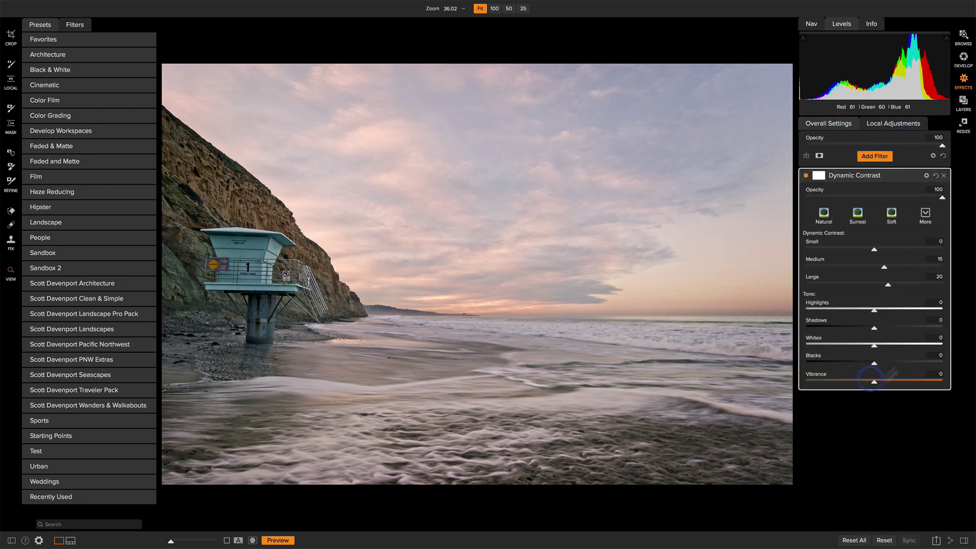
left_click(885, 125)
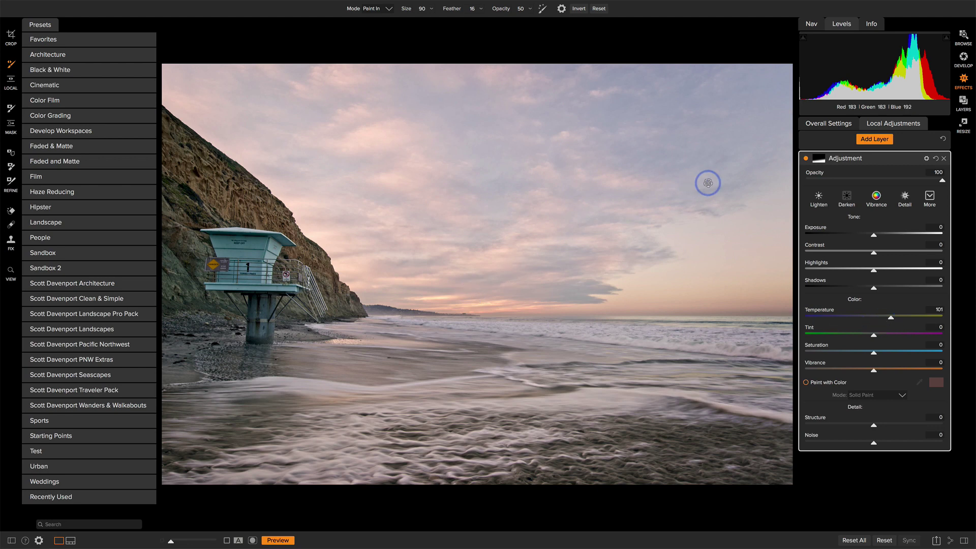
- Preview the adjustment layer's mask, then return to Develop's Tone & Color settings with extra sections listed
left_click(252, 541)
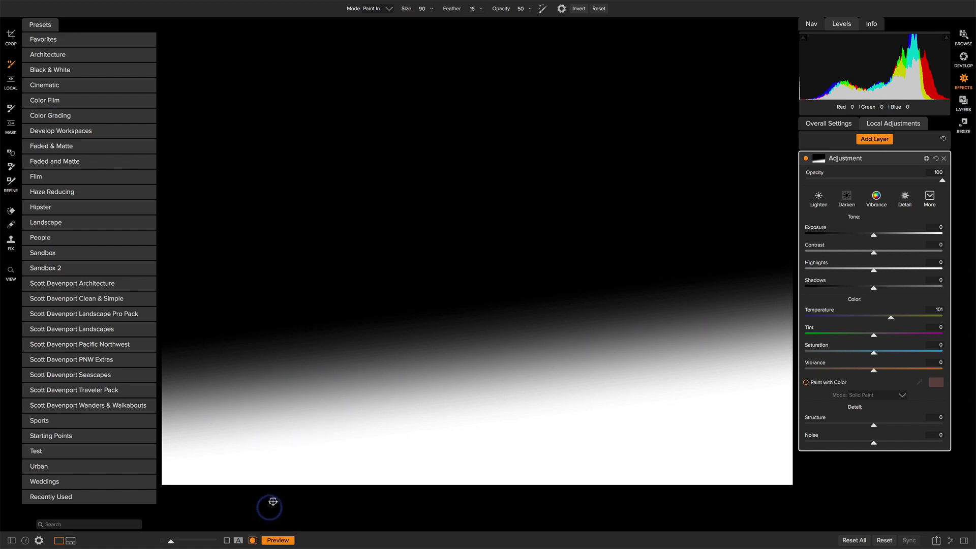
left_click(253, 541)
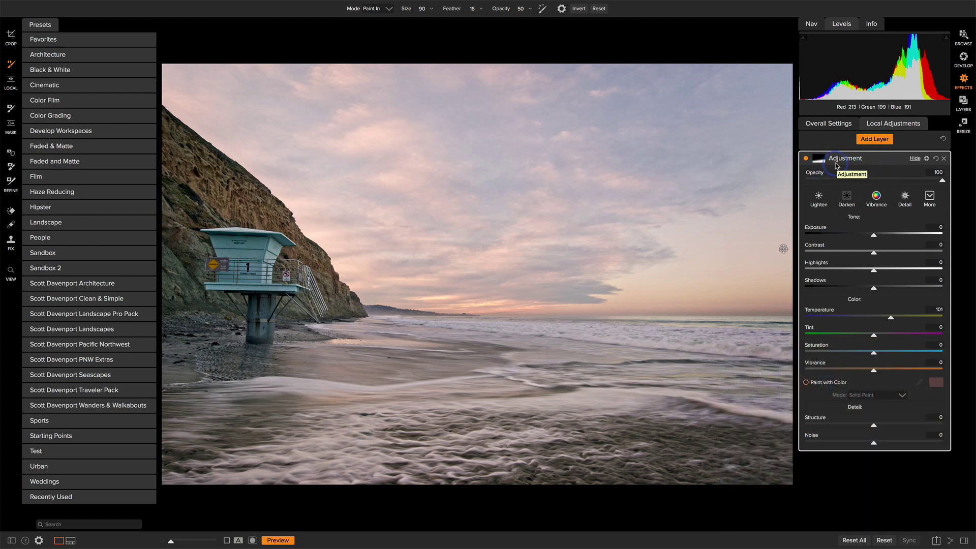
left_click(826, 124)
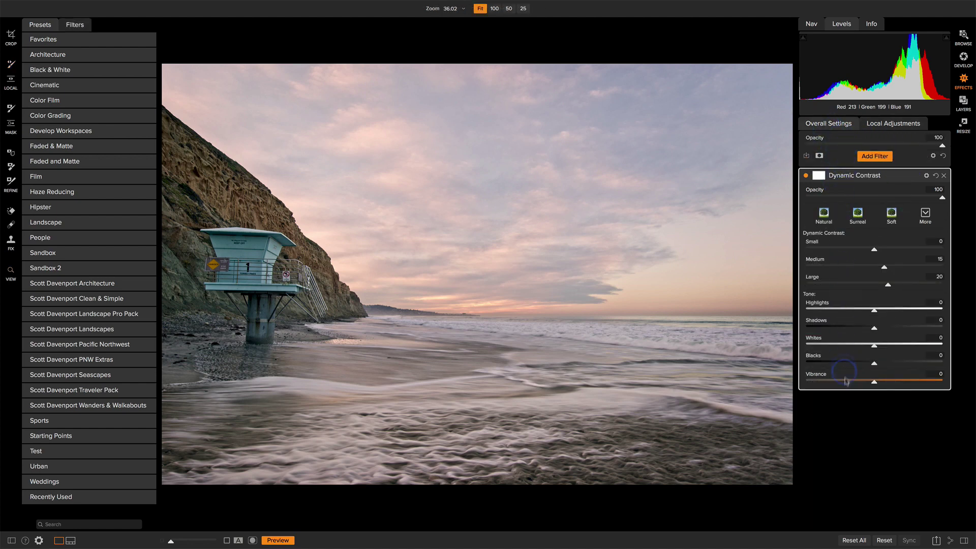
left_click(876, 157)
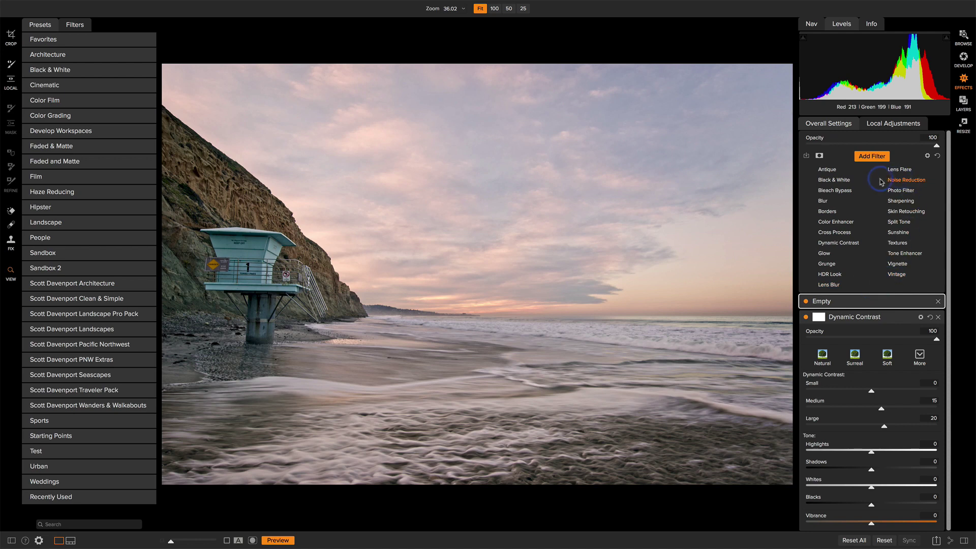
left_click(963, 63)
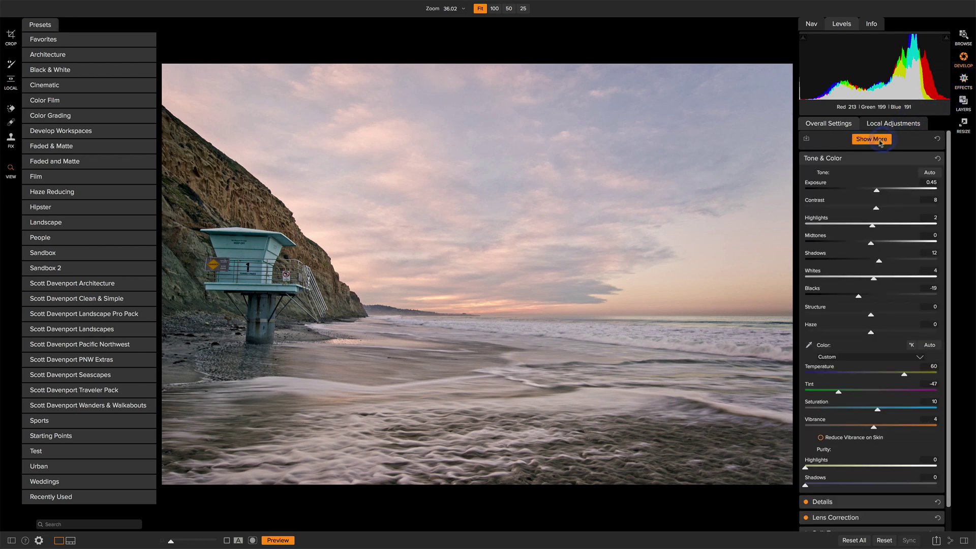
left_click(874, 143)
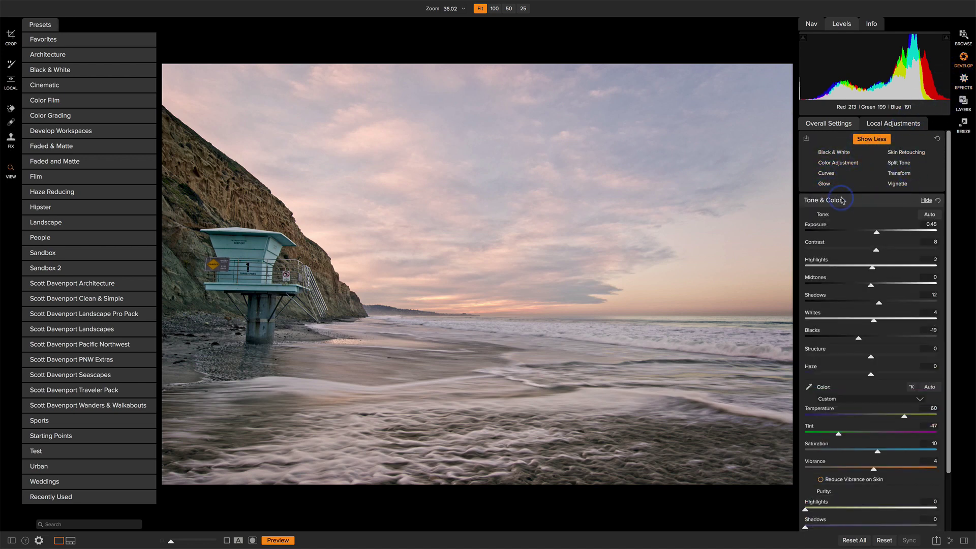